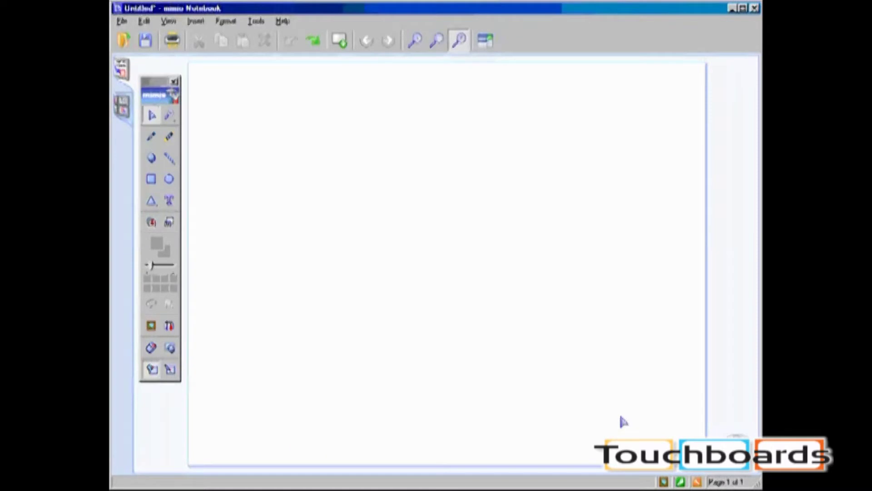
# - Import Blank_4_4_Notes from My Documents through File > Open with All Files as the file type
pyautogui.click(121, 22)
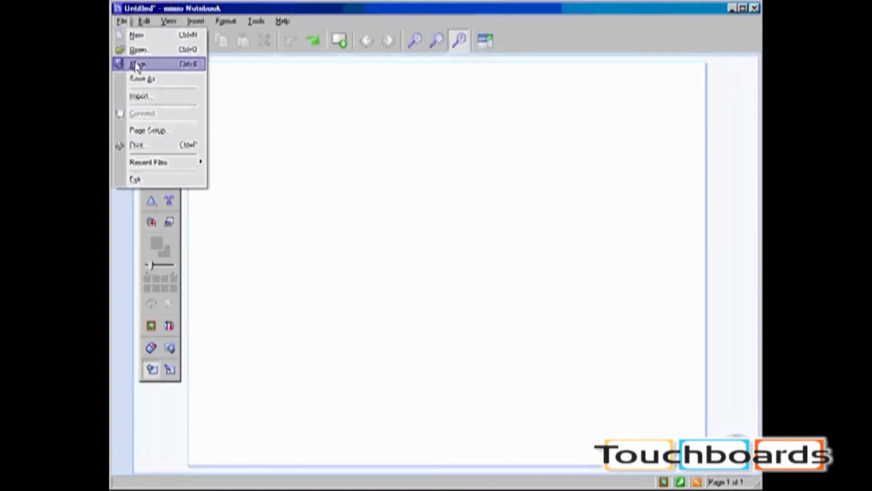
pyautogui.click(145, 99)
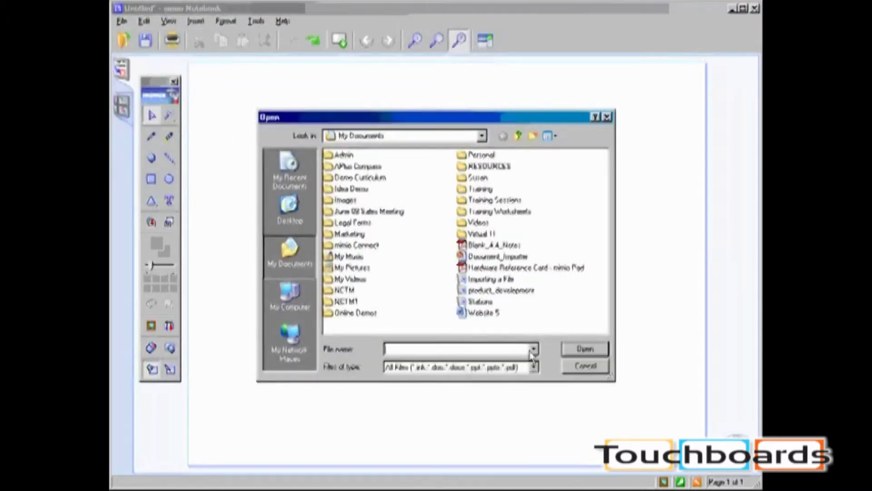
pyautogui.click(535, 369)
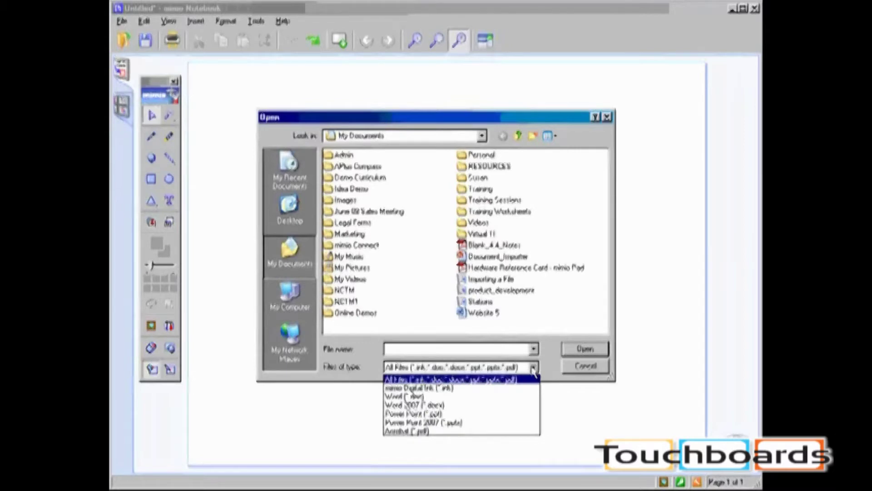
pyautogui.click(479, 248)
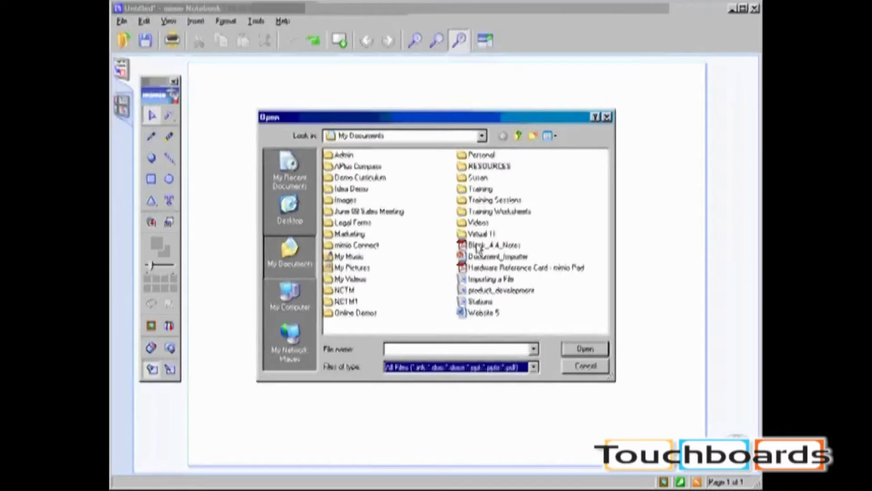
pyautogui.click(585, 350)
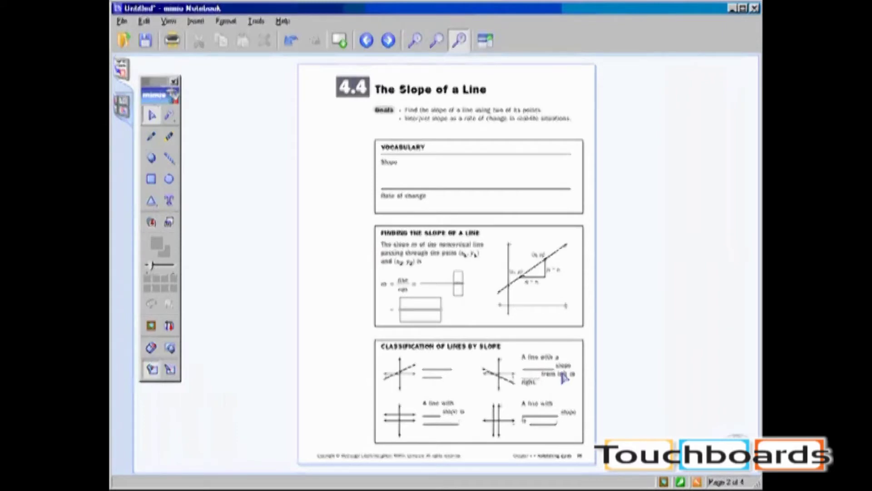
# - Switch to the Page Sorter to show the four notebook pages as thumbnails
pyautogui.click(122, 113)
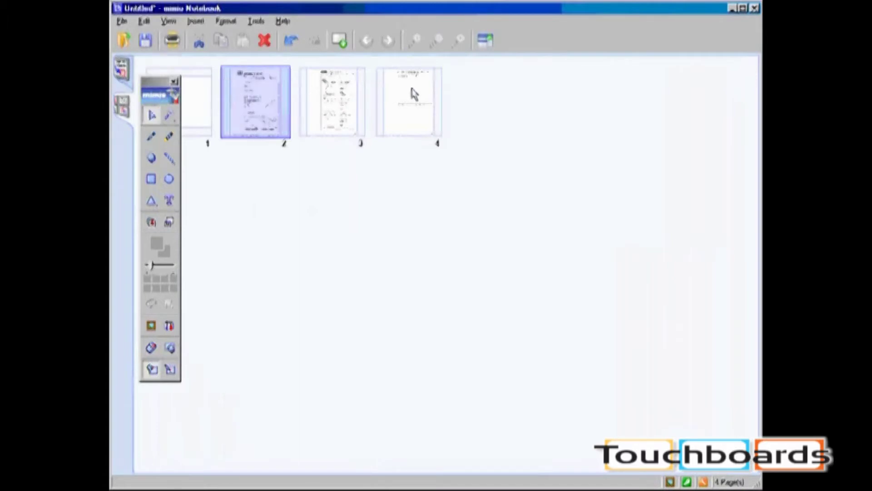
# - Open page 2 full size, zoom in twice and scroll down the slope worksheet
pyautogui.doubleClick(273, 103)
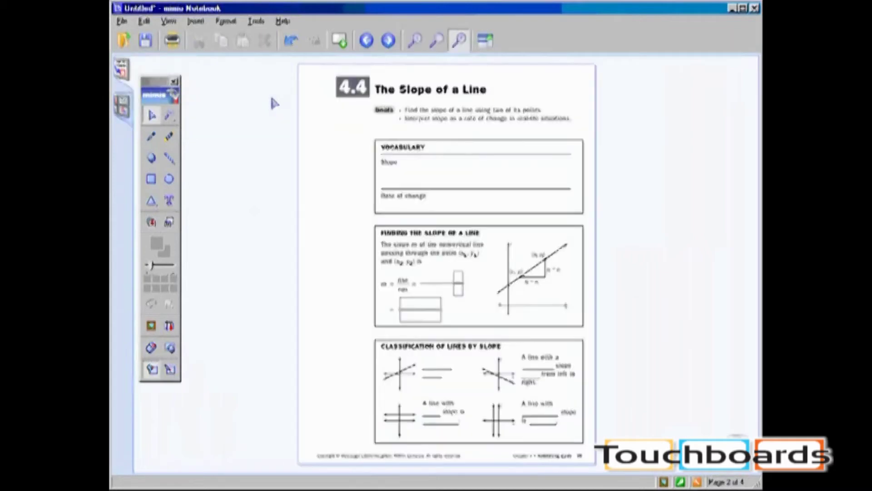
pyautogui.click(415, 41)
pyautogui.click(415, 41)
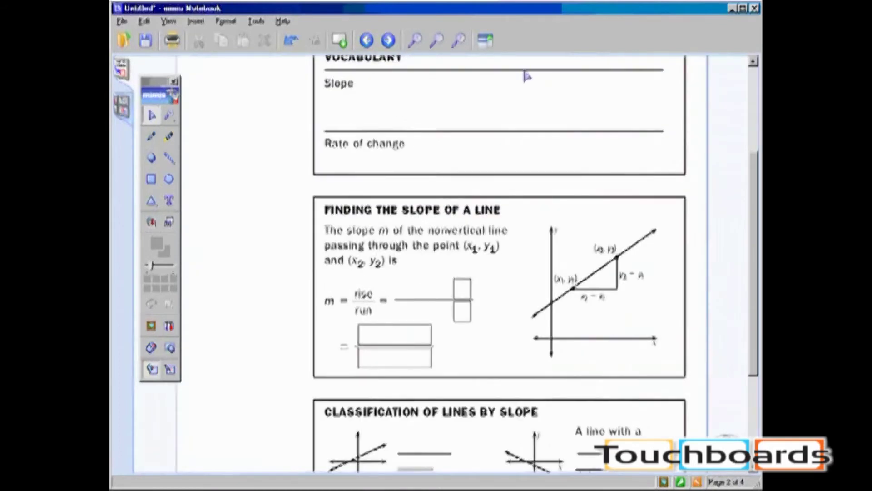
pyautogui.scroll(3, 729, 133)
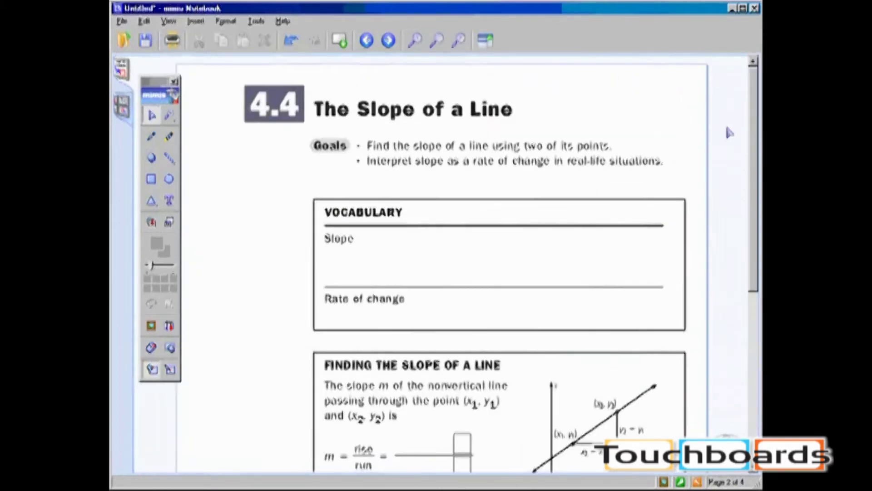
pyautogui.click(754, 469)
pyautogui.click(754, 469)
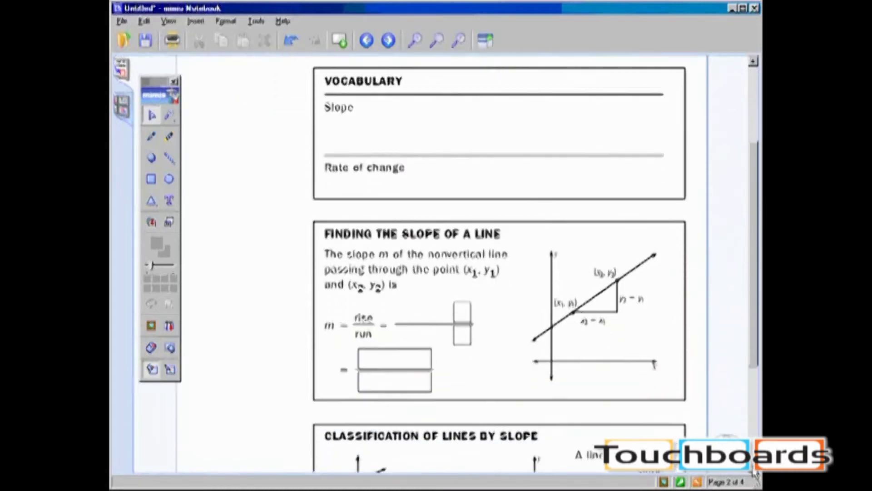
pyautogui.click(754, 469)
pyautogui.click(754, 470)
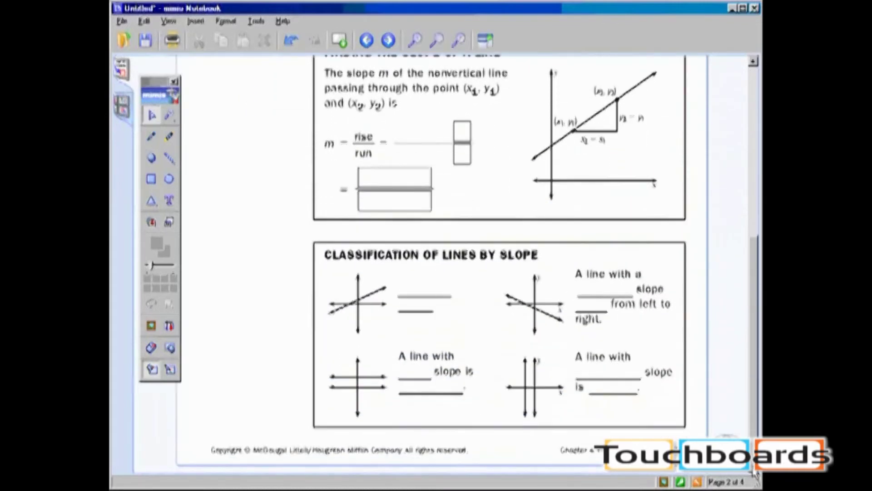
# - Add a fifth, blank notebook page and bring up the NCTM folder window
pyautogui.click(754, 62)
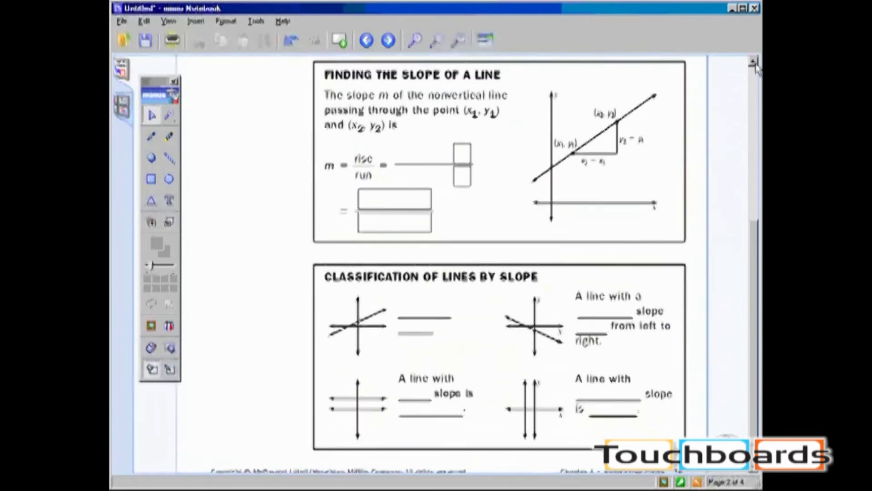
pyautogui.click(754, 62)
pyautogui.click(754, 62)
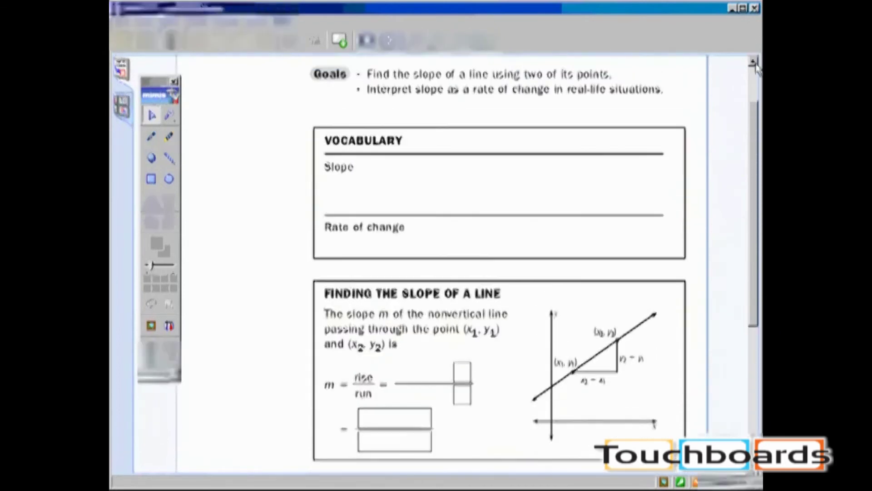
pyautogui.click(753, 63)
pyautogui.click(459, 40)
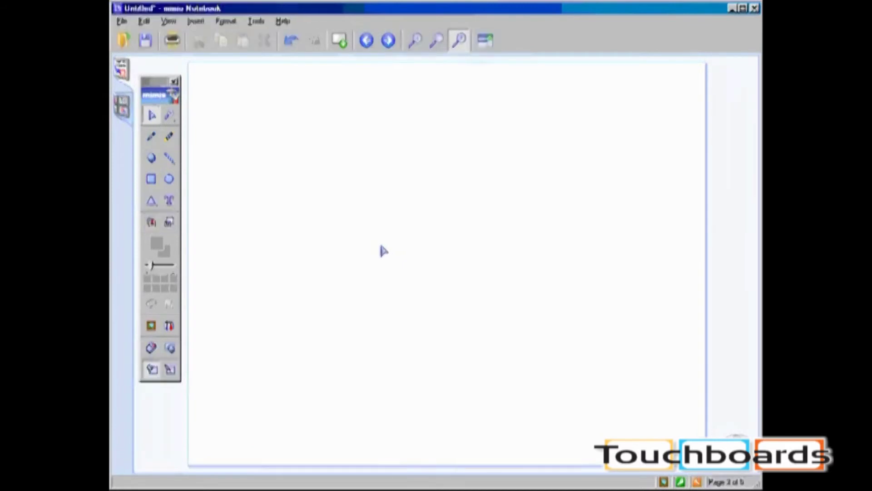
pyautogui.click(375, 486)
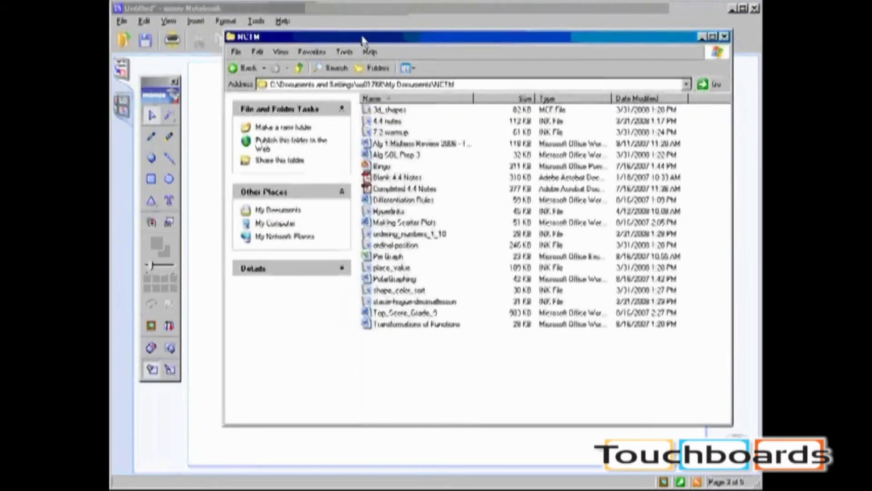
# - Drag the Alg 1 Midterm Review document from the NCTM folder onto the notebook page
pyautogui.moveTo(362, 37); pyautogui.dragTo(483, 51)
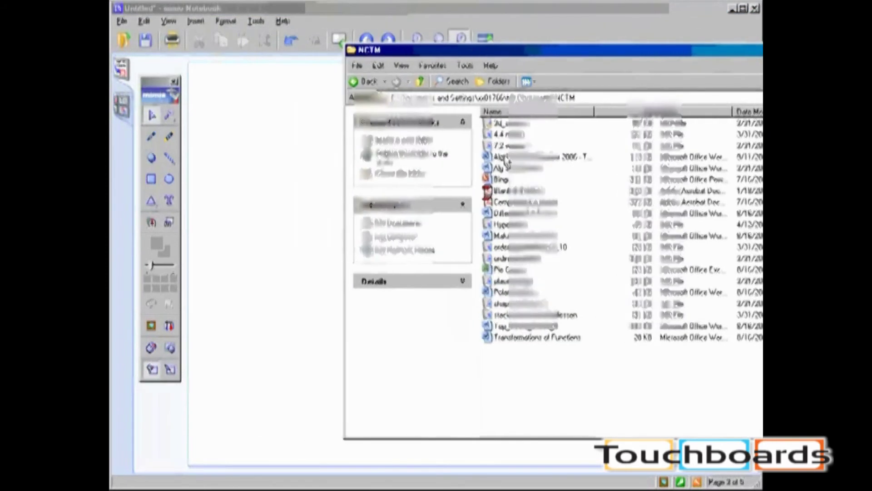
pyautogui.moveTo(508, 158); pyautogui.dragTo(315, 189)
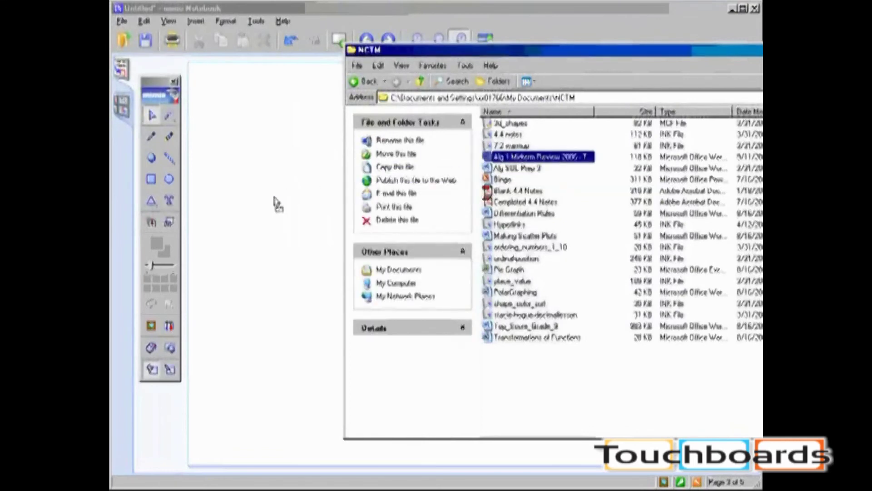
pyautogui.moveTo(315, 190); pyautogui.dragTo(276, 202)
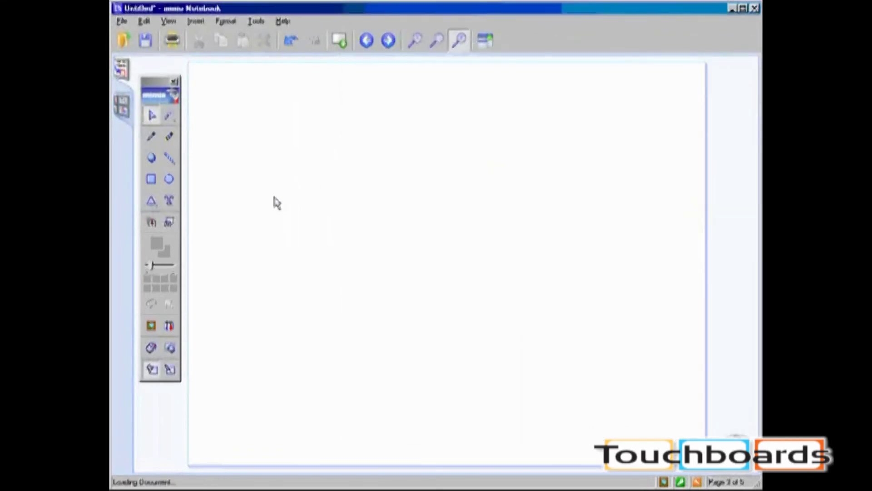